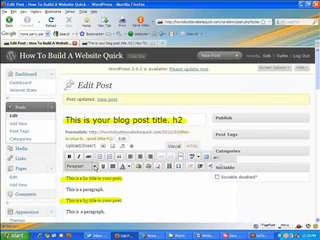
Step: Format the first title line as Heading 2
{"action": "left_click", "coordinate": [100, 166]}
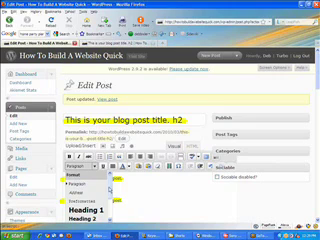
{"action": "left_click", "coordinate": [118, 180]}
{"action": "left_click_drag", "start_coordinate": [124, 179], "coordinate": [62, 180]}
{"action": "left_click", "coordinate": [97, 166]}
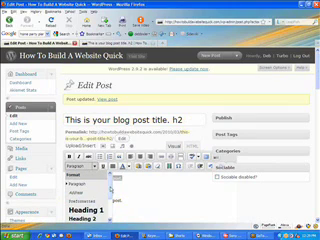
{"action": "scroll", "coordinate": [110, 195], "scroll_direction": "down", "scroll_amount": 3}
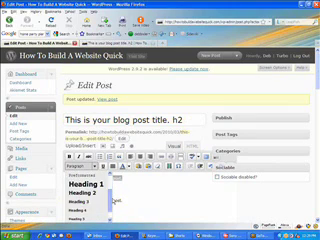
{"action": "left_click", "coordinate": [88, 192]}
{"action": "left_click", "coordinate": [106, 190]}
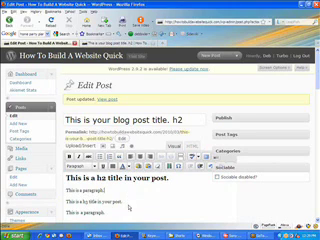
Step: Make 'This is a h3 title in your post.' a Heading 3 and view the published post
{"action": "left_click_drag", "start_coordinate": [148, 201], "coordinate": [66, 201]}
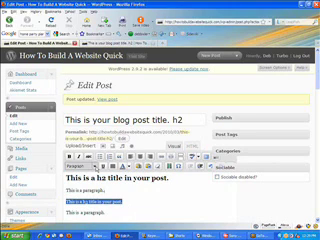
{"action": "left_click", "coordinate": [95, 166]}
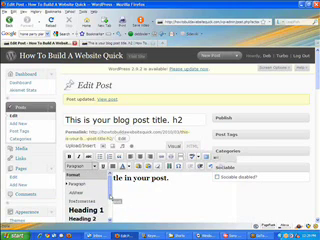
{"action": "scroll", "coordinate": [112, 203], "scroll_direction": "down", "scroll_amount": 2}
{"action": "left_click", "coordinate": [82, 203]}
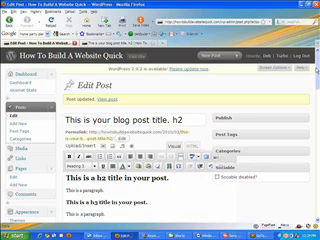
{"action": "left_click", "coordinate": [120, 43]}
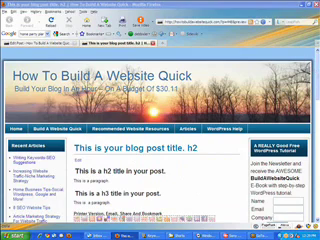
Step: Back in the post editor, show the raw HTML with h2 and h3 tags around the titles
{"action": "left_click_drag", "start_coordinate": [170, 170], "coordinate": [76, 170]}
{"action": "mouse_move", "coordinate": [172, 189]}
{"action": "left_mouse_down"}
{"action": "mouse_move", "coordinate": [150, 192]}
{"action": "mouse_move", "coordinate": [76, 190]}
{"action": "left_mouse_up"}
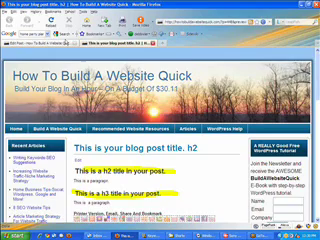
{"action": "left_click", "coordinate": [62, 43]}
{"action": "left_click", "coordinate": [193, 146]}
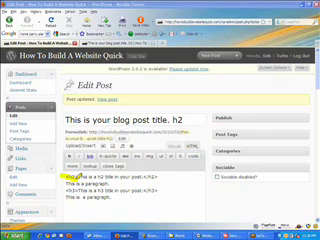
{"action": "left_click_drag", "start_coordinate": [65, 176], "coordinate": [82, 176]}
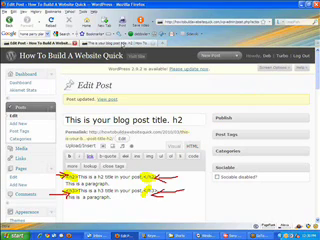
{"action": "left_click", "coordinate": [122, 44]}
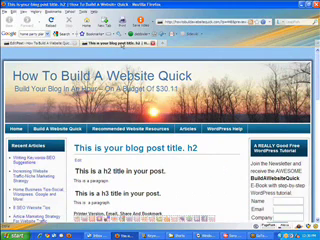
{"action": "left_click", "coordinate": [50, 43]}
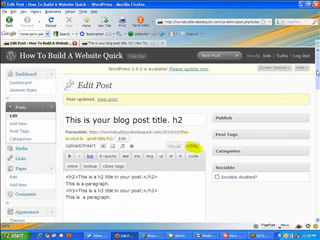
Step: Switch the editor to Visual mode so both subheadings appear as formatted headings
{"action": "left_click", "coordinate": [175, 147]}
{"action": "left_click", "coordinate": [175, 147]}
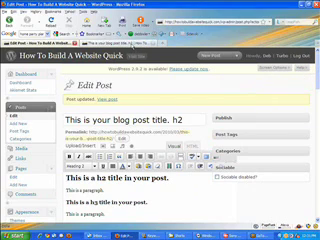
Step: Open the live post tab showing the h2 and h3 subheadings above their paragraphs
{"action": "left_click", "coordinate": [115, 43]}
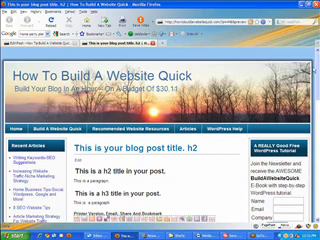